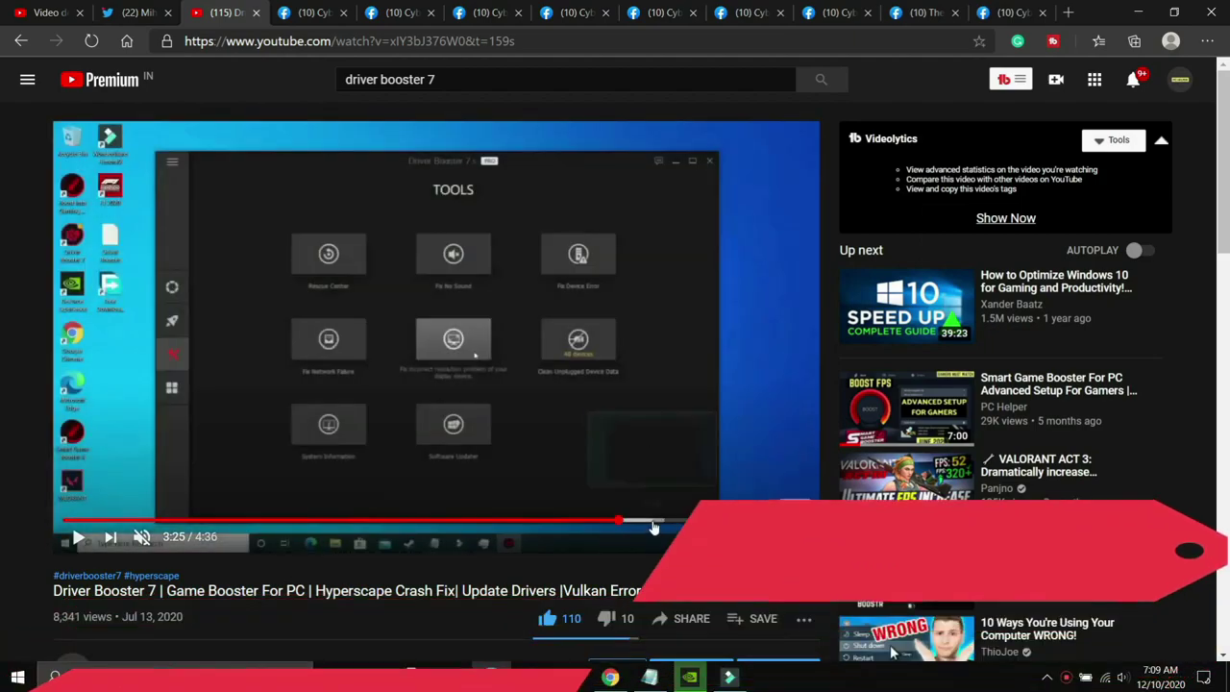
Step: Skip the Driver Booster YouTube video to 3:38 and bring up the system volume controls
left_click(652, 521)
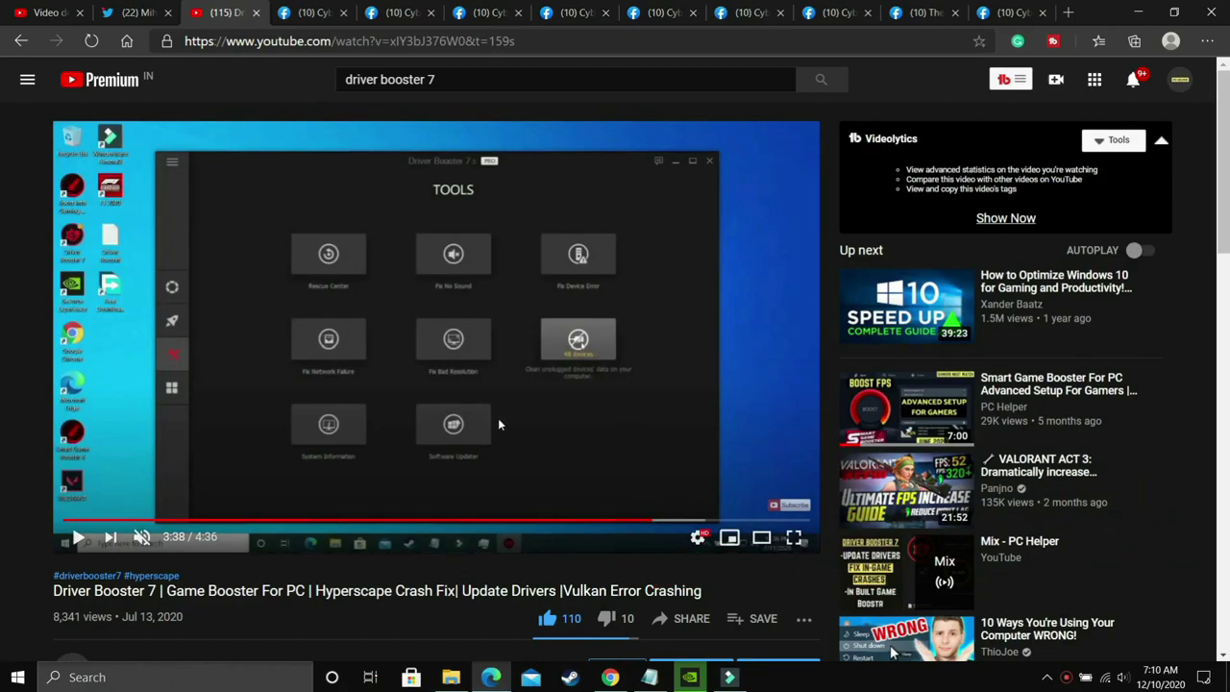
scroll(498, 423, "down", 2)
scroll(498, 424, "up", 2)
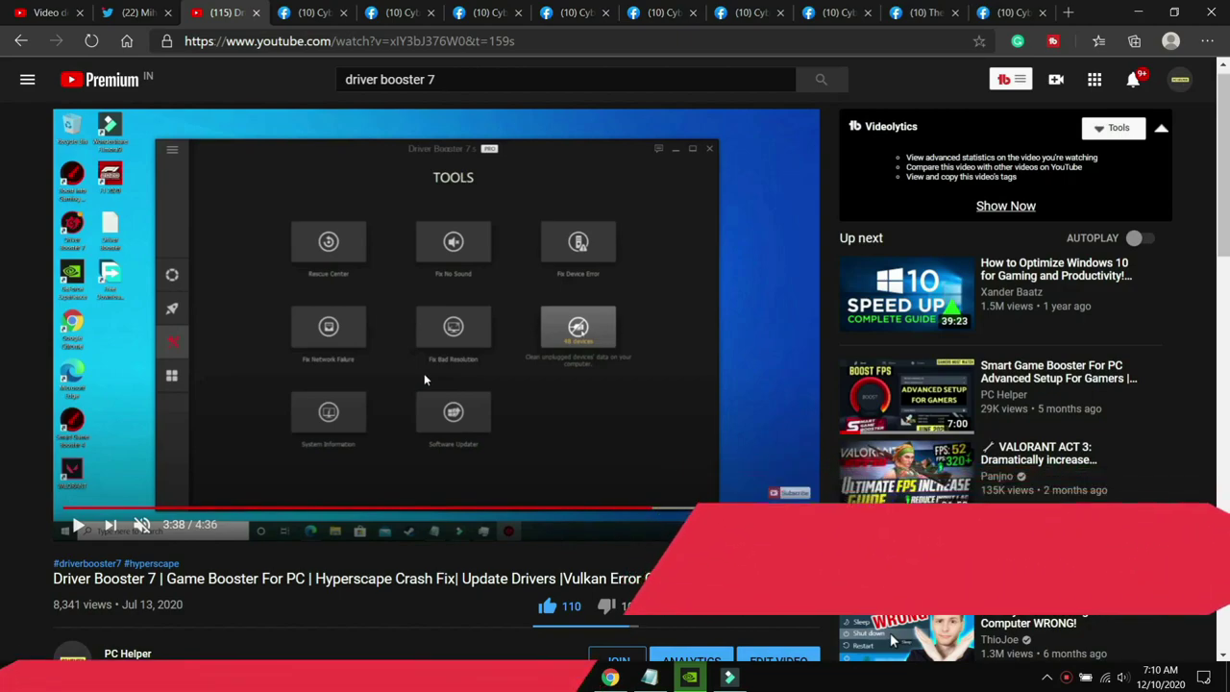
key("XF86AudioLowerVolume")
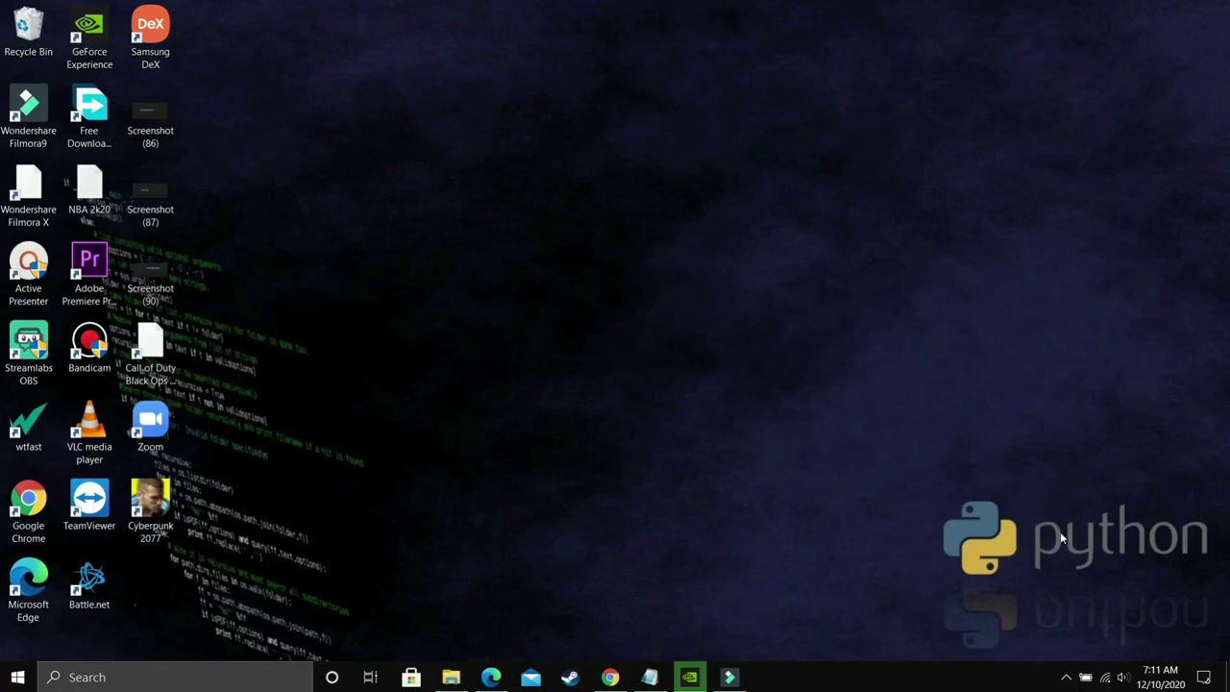
Step: Open the Sound window from the volume tray icon and select the Speakers playback device
right_click(1126, 680)
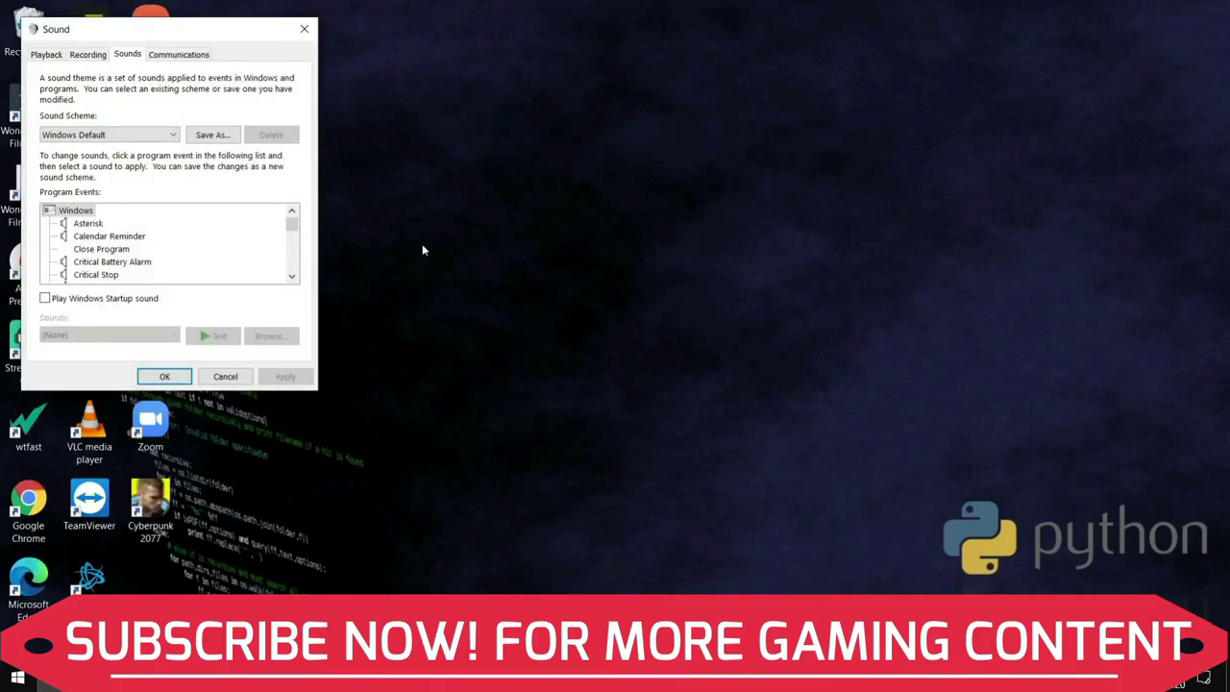
left_click_drag(80, 37, 157, 51)
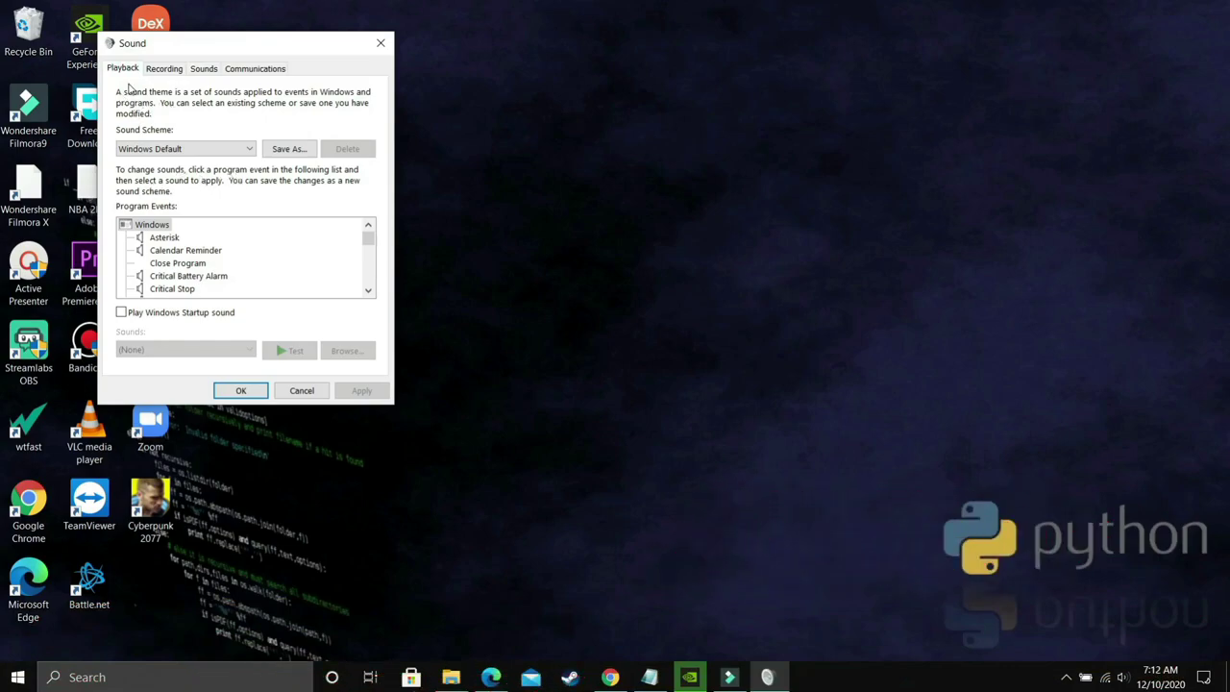
scroll(195, 192, "down", 2)
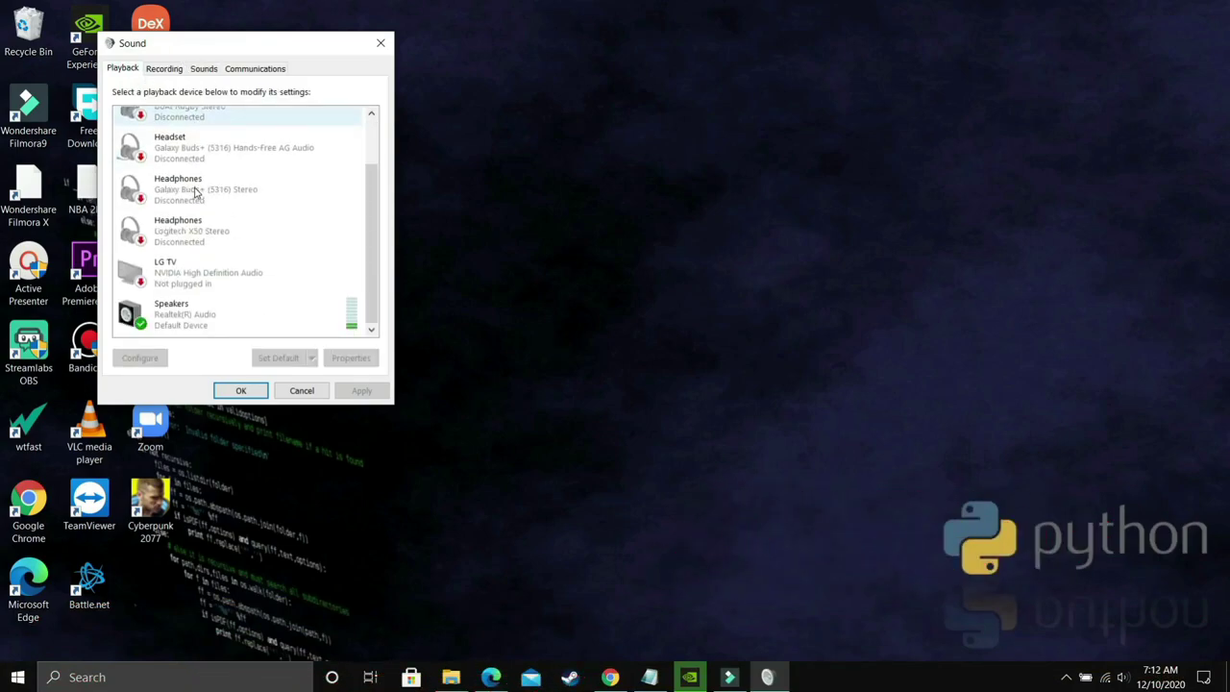
left_click(173, 308)
Step: Apply 16 bit, 44100 Hz (CD Quality) on the Speakers Advanced tab, answering No
double_click(173, 307)
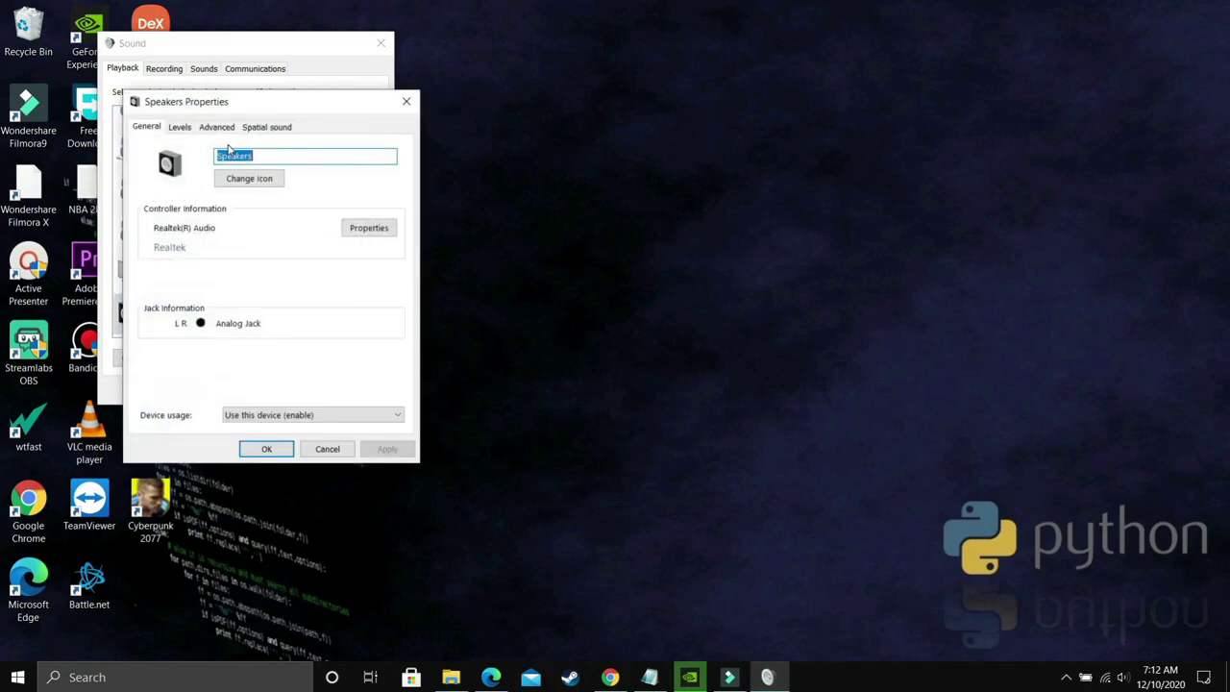
left_click(219, 128)
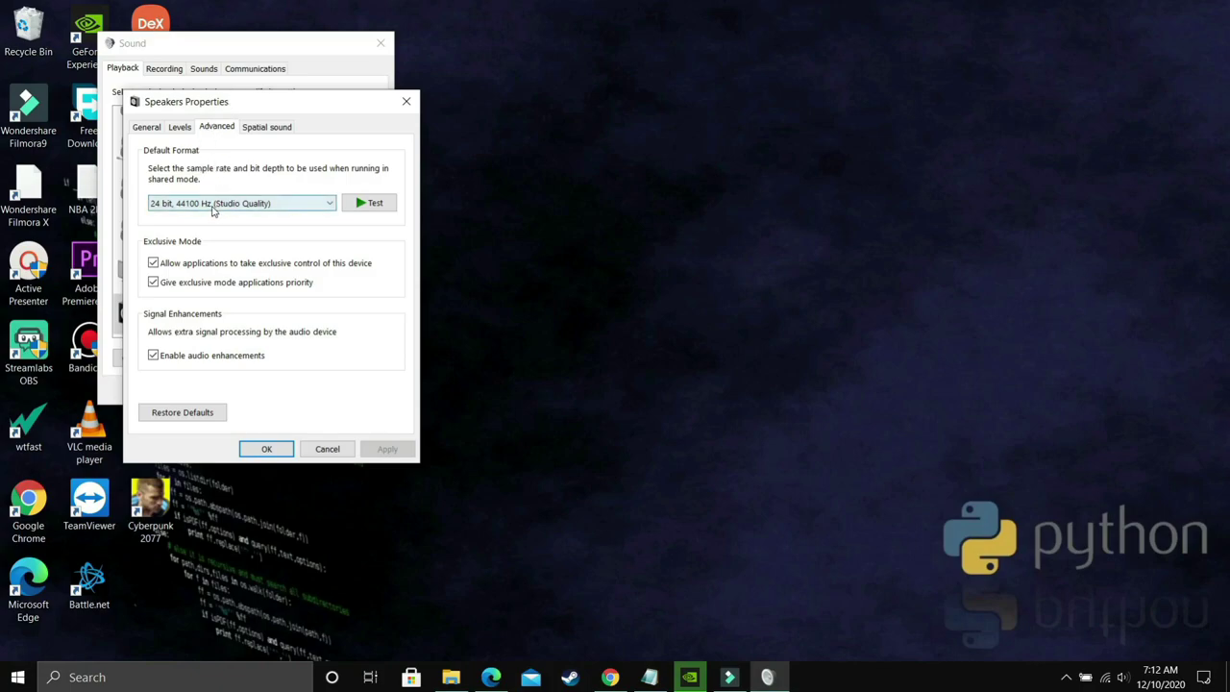
left_click(218, 205)
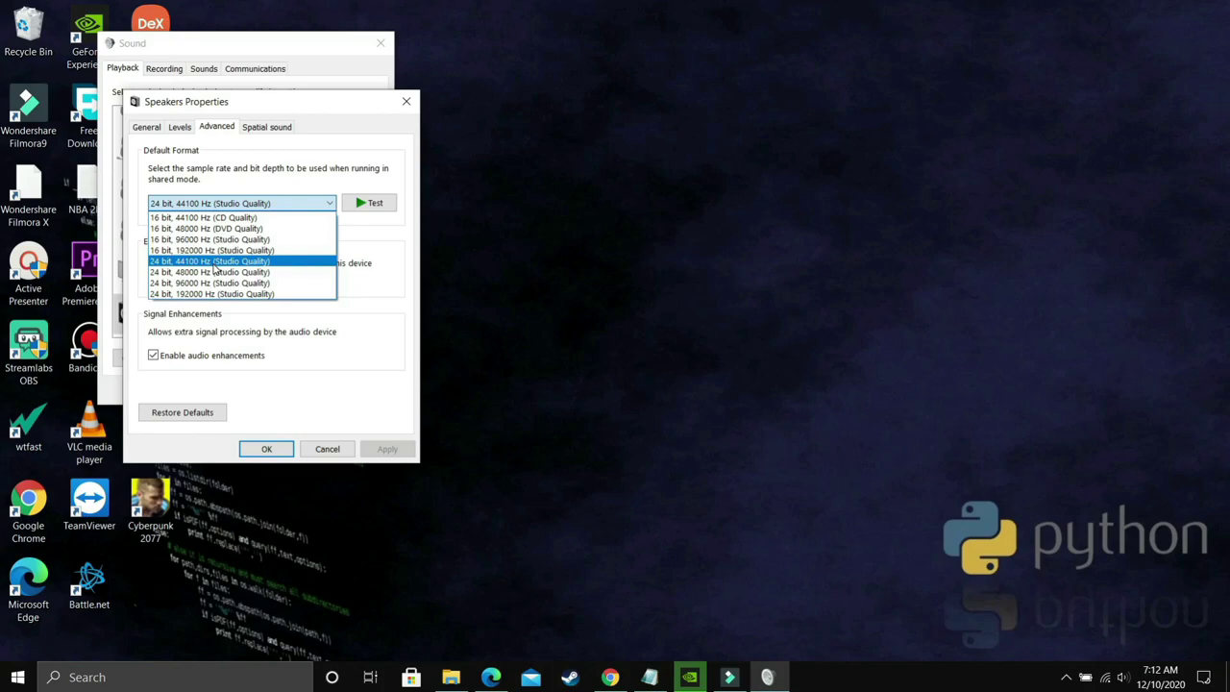
left_click(231, 218)
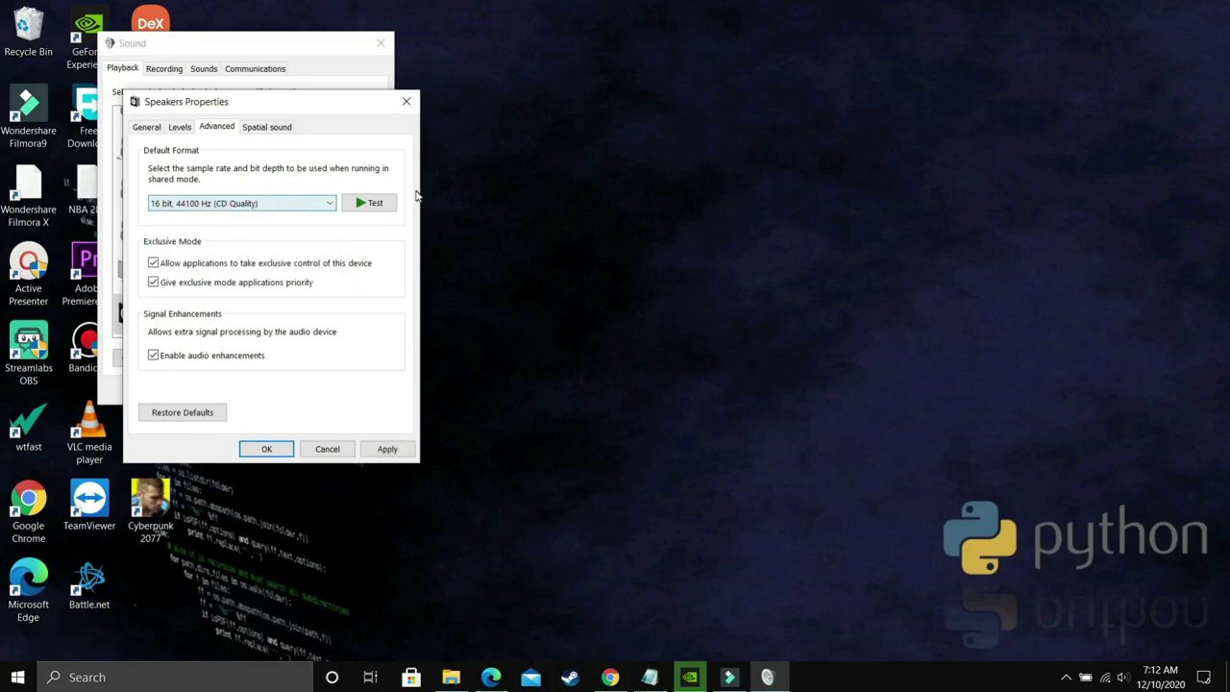
left_click(387, 451)
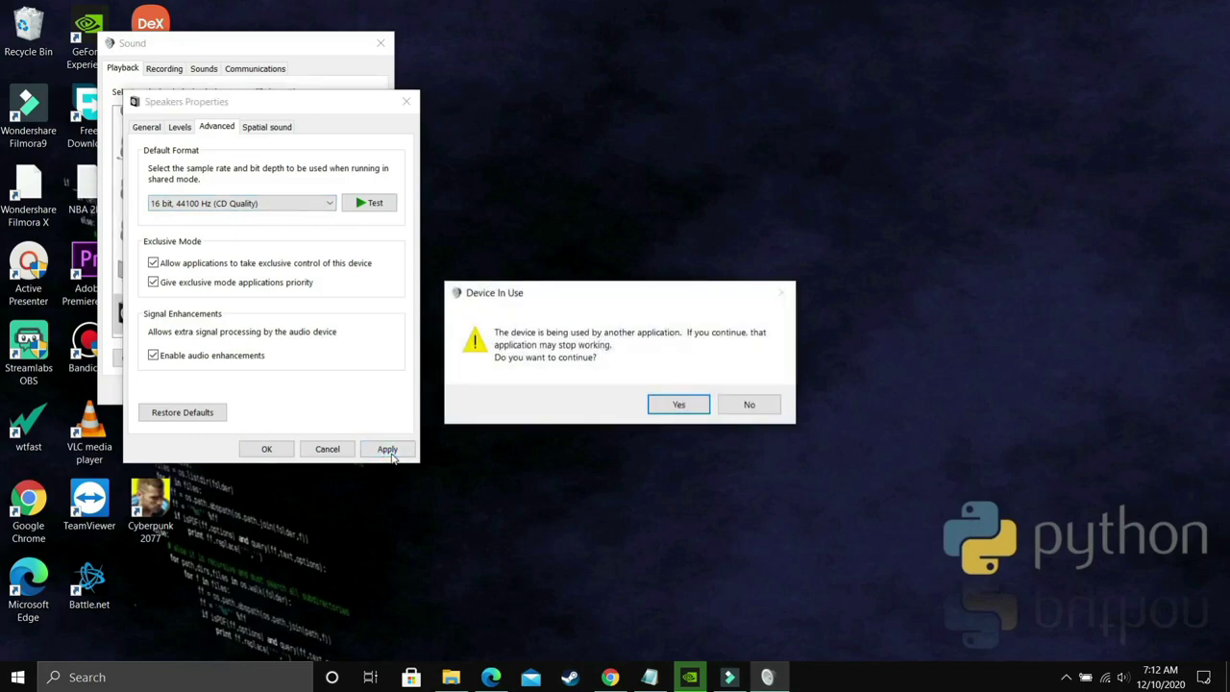
left_click(737, 406)
Step: Try 16 bit 48000, 96000 and 192000 Hz, ending on 24 bit, 48000 Hz
left_click(252, 200)
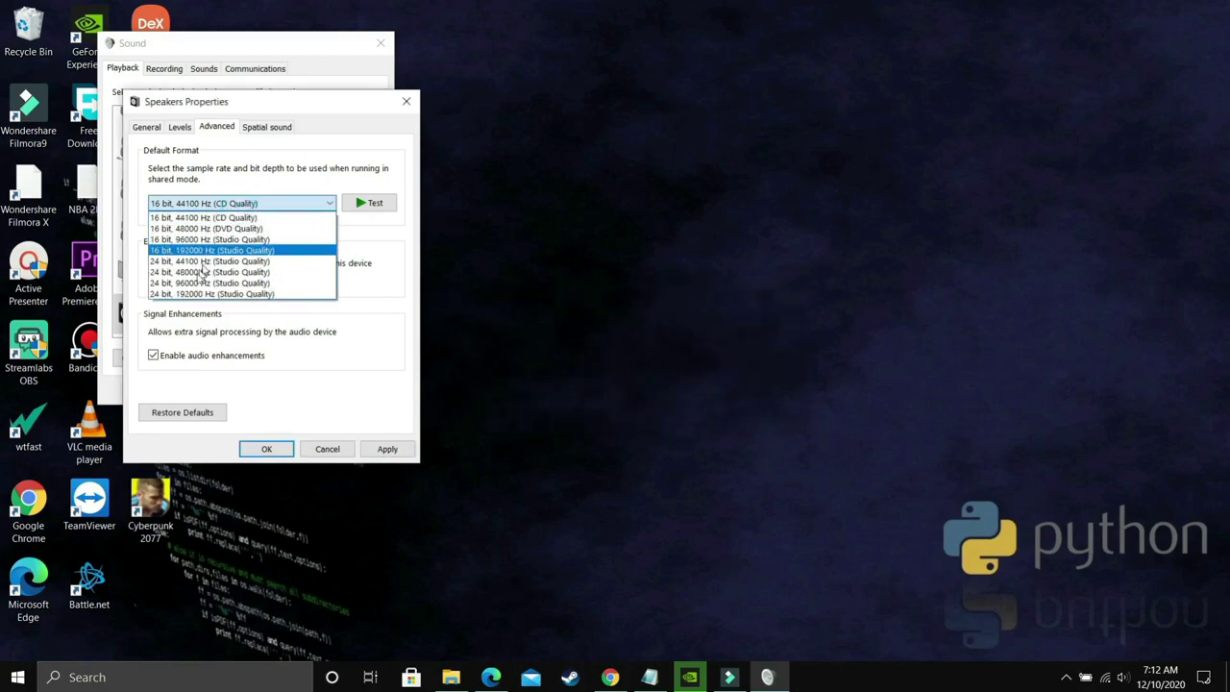
left_click(196, 229)
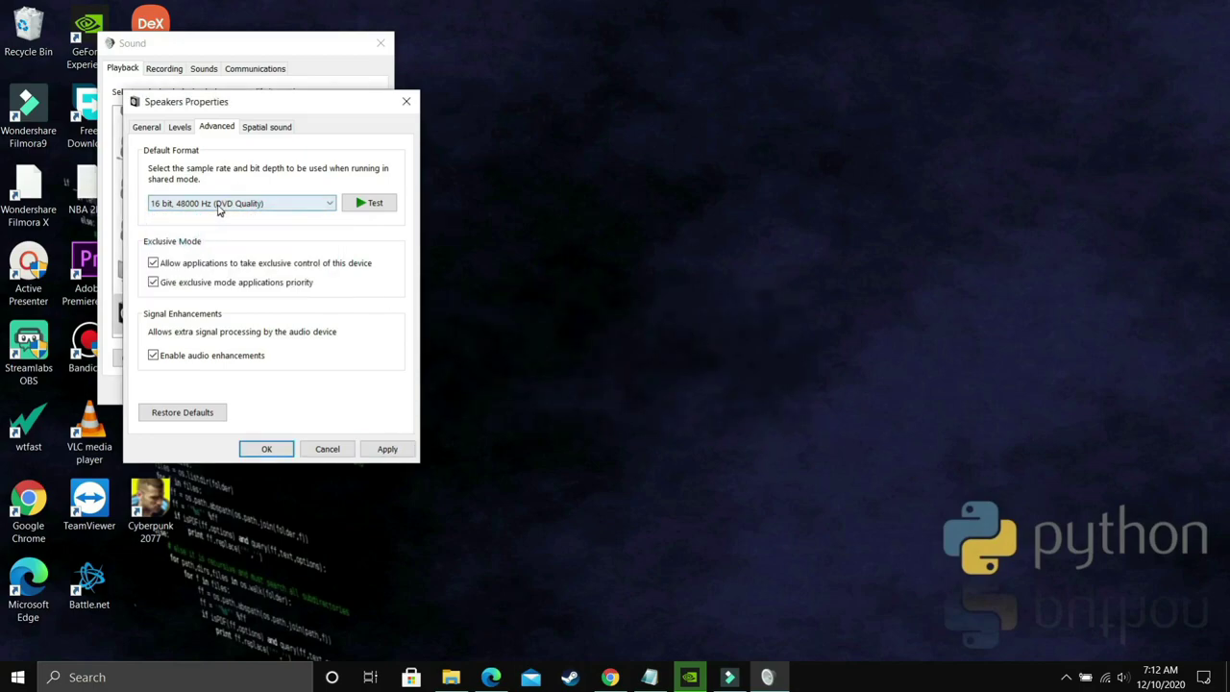
left_click(219, 203)
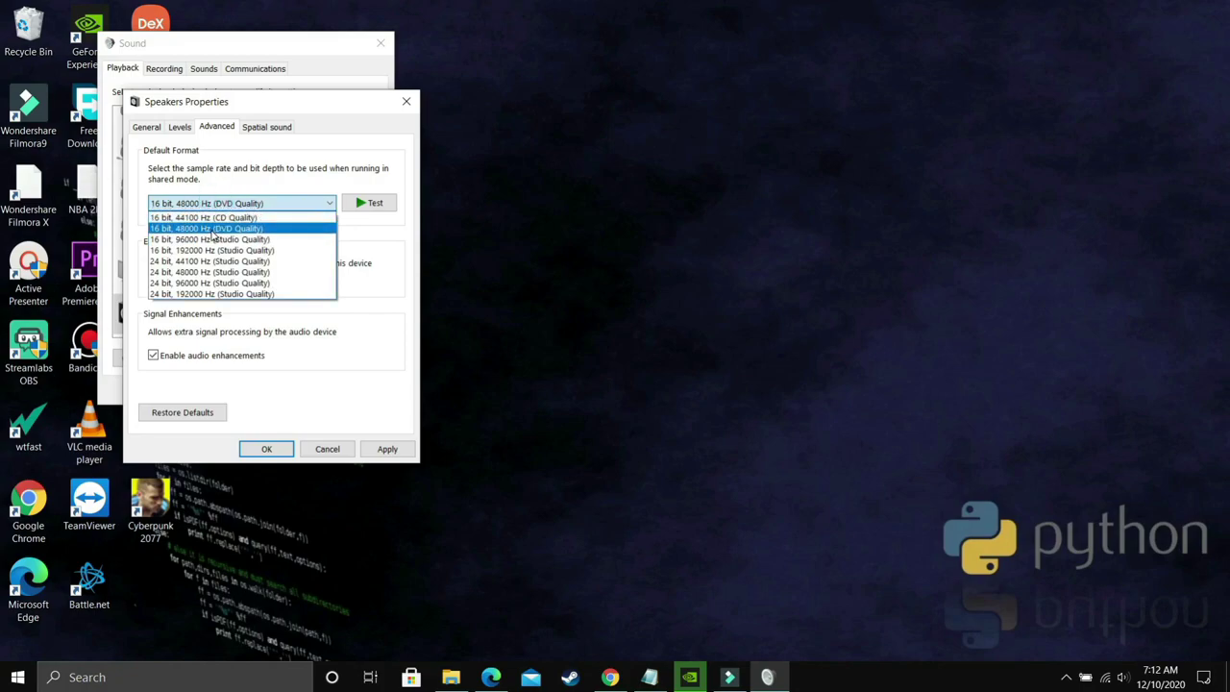
left_click(210, 238)
left_click(258, 205)
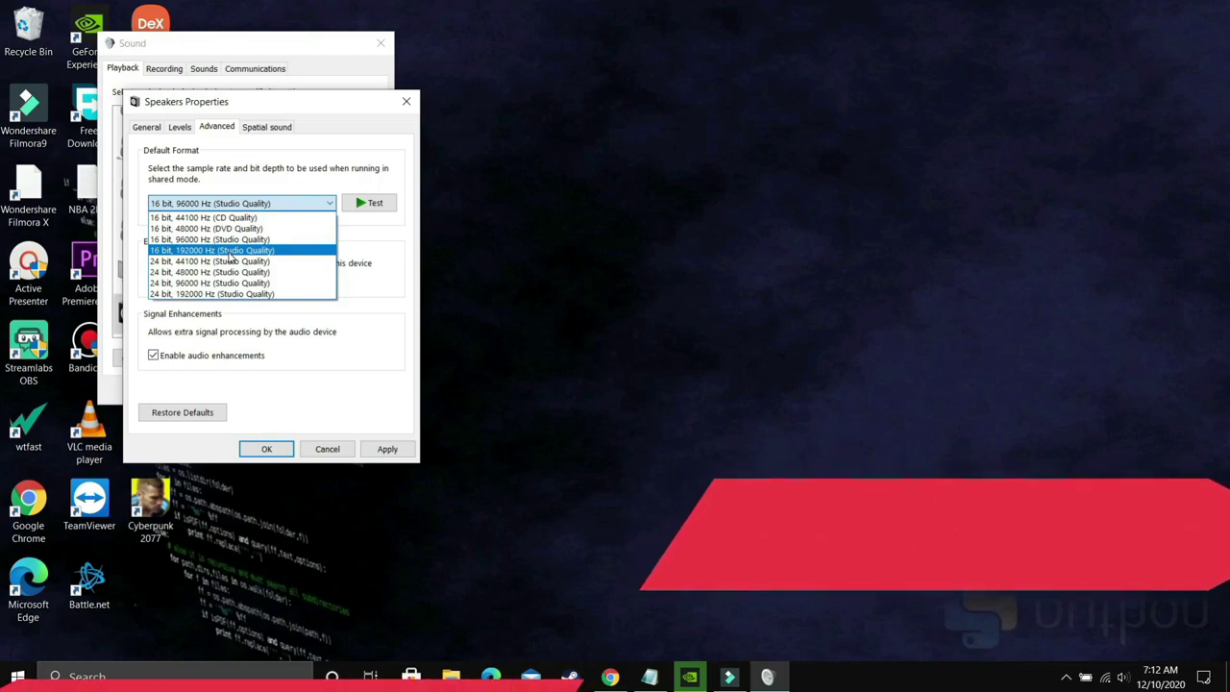
left_click(230, 252)
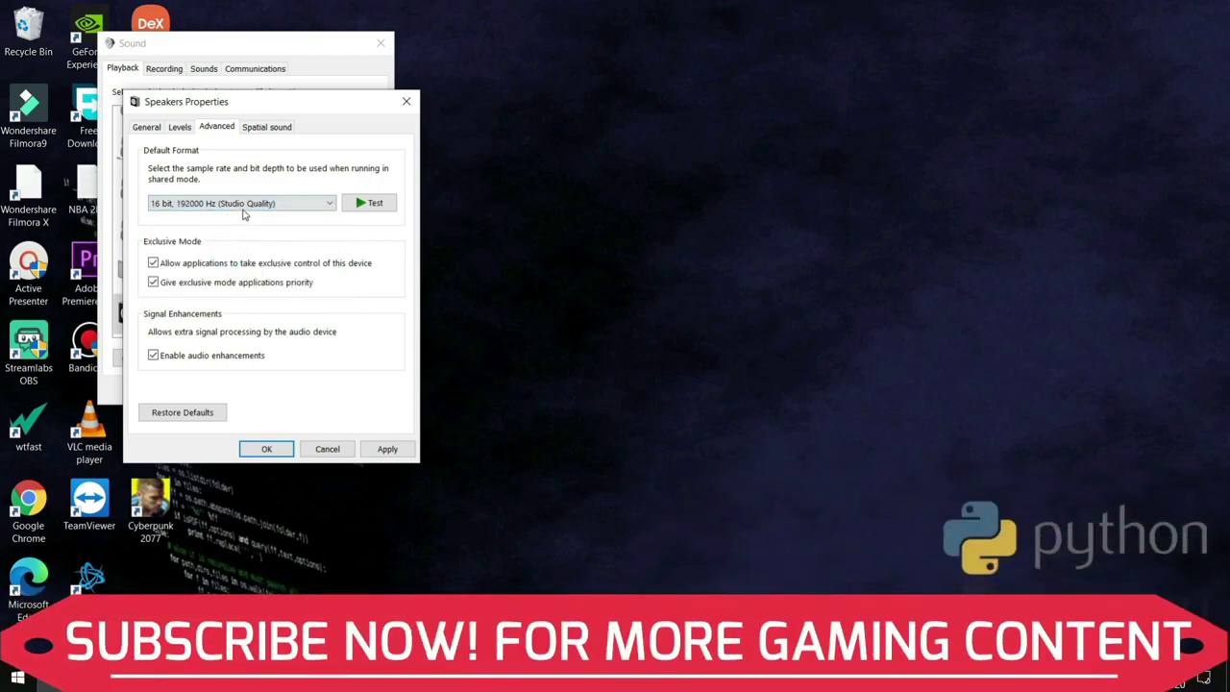
left_click(238, 207)
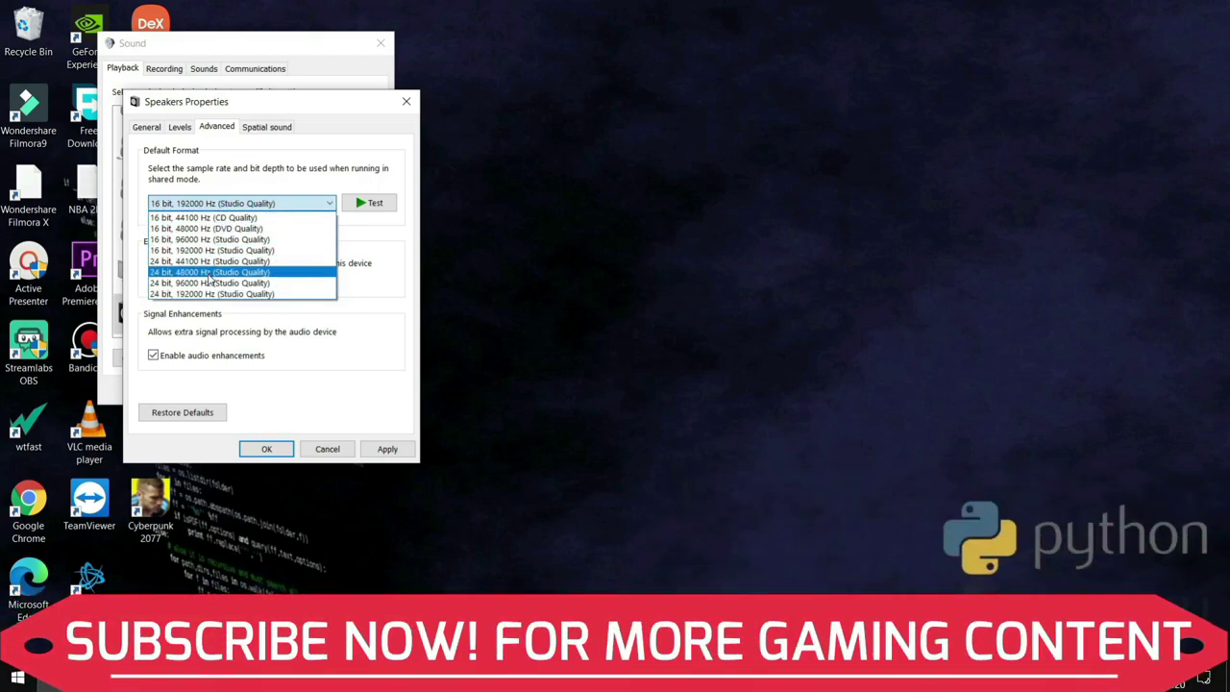
left_click(208, 272)
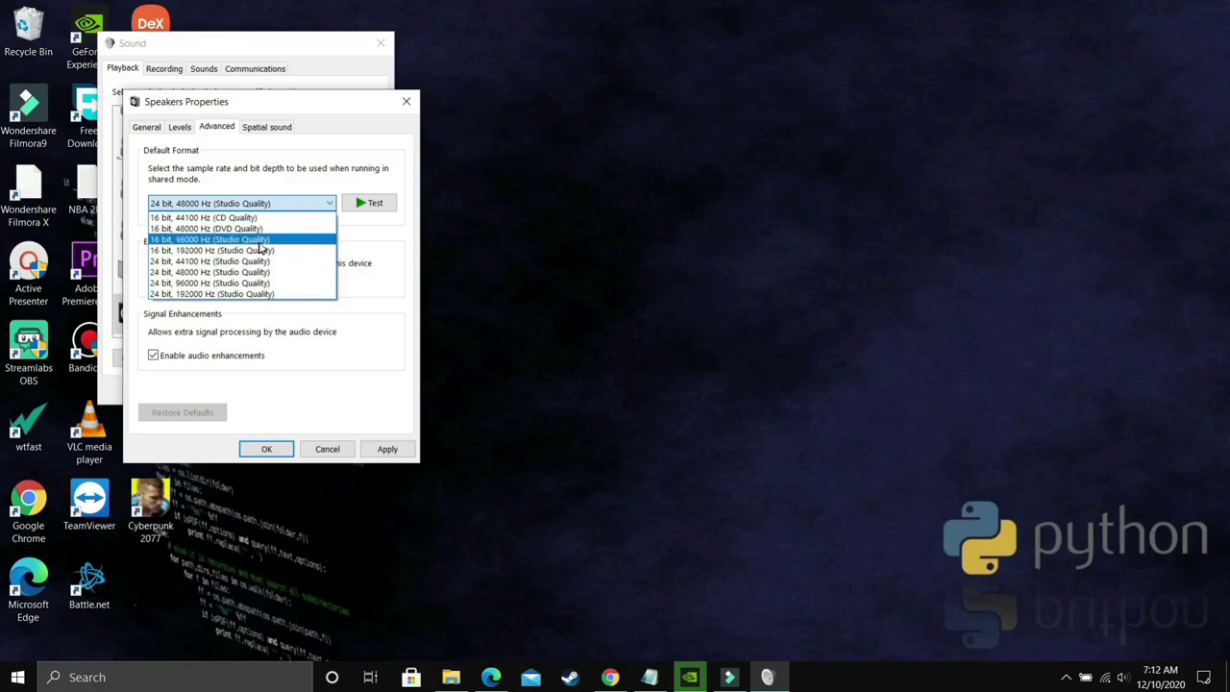
Step: Apply 16 bit, 96000 Hz as the default format, confirming despite the device in use
left_click(260, 239)
left_click(385, 448)
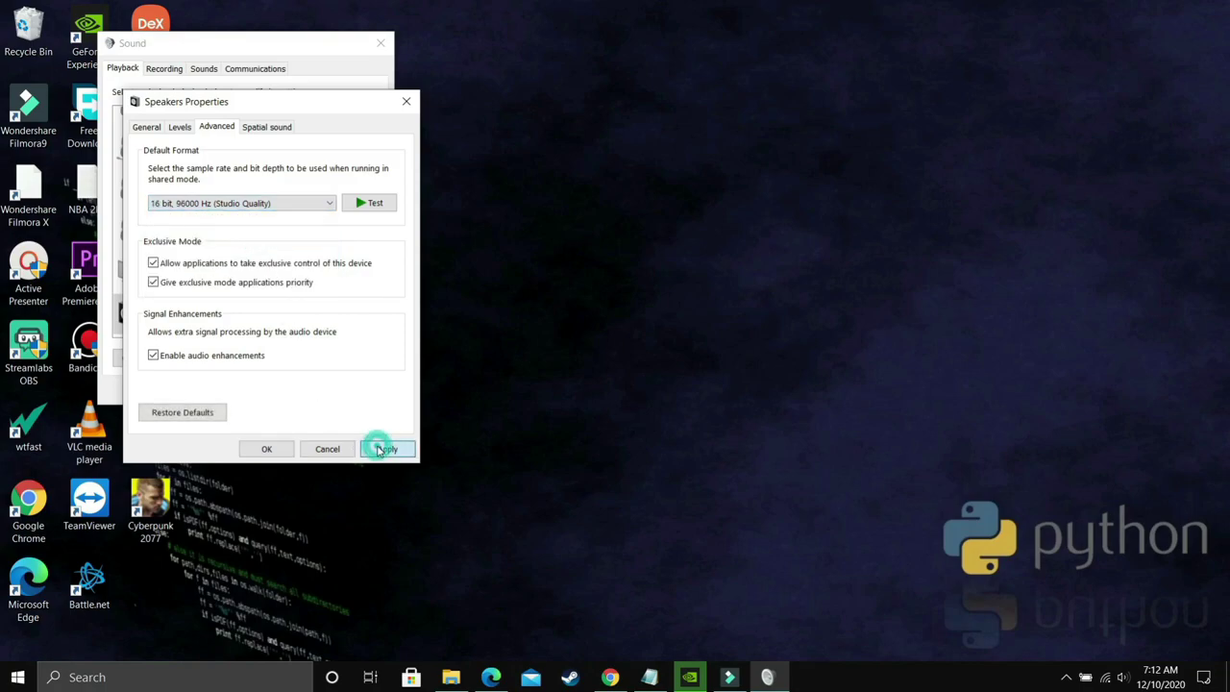
left_click(678, 405)
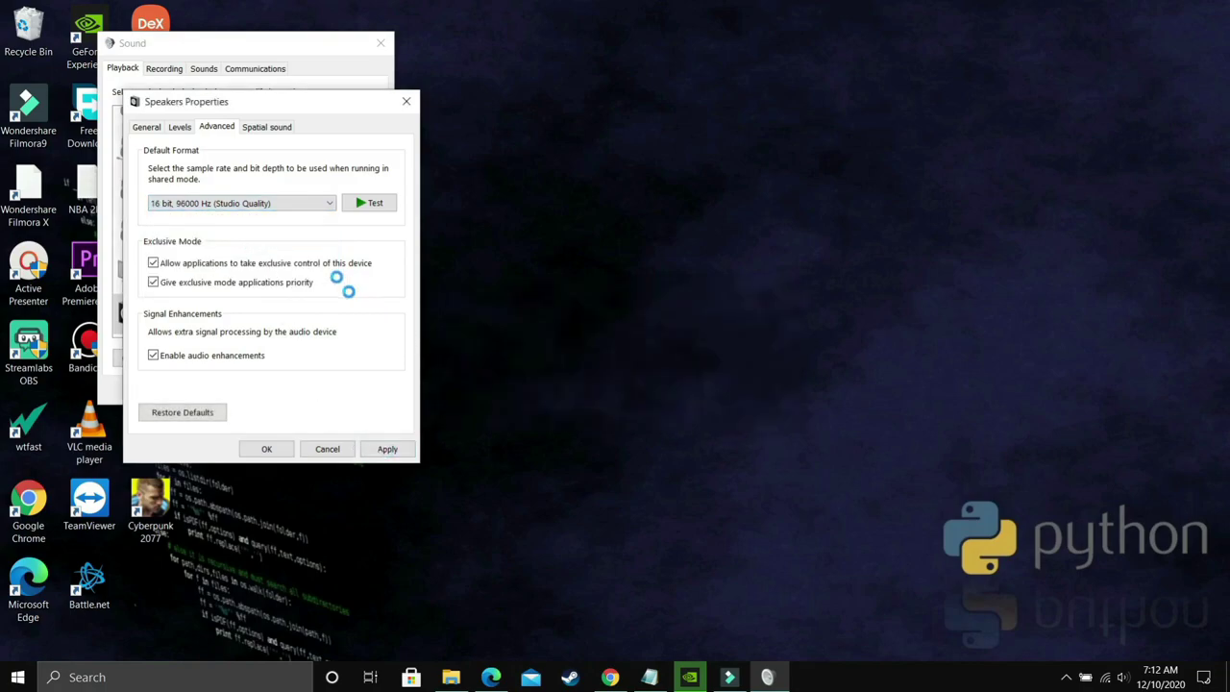
Step: Try 16 bit, 192000 Hz, then apply 24 bit, 48000 Hz (Studio Quality)
left_click(274, 202)
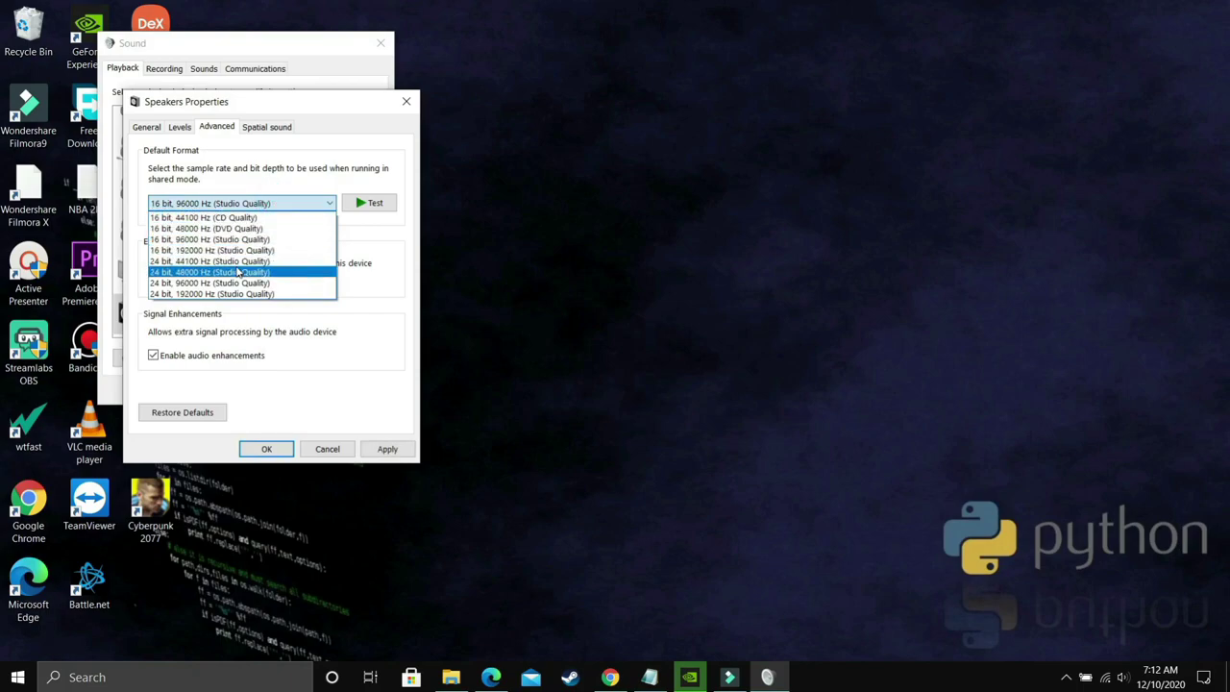
left_click(197, 249)
left_click(241, 206)
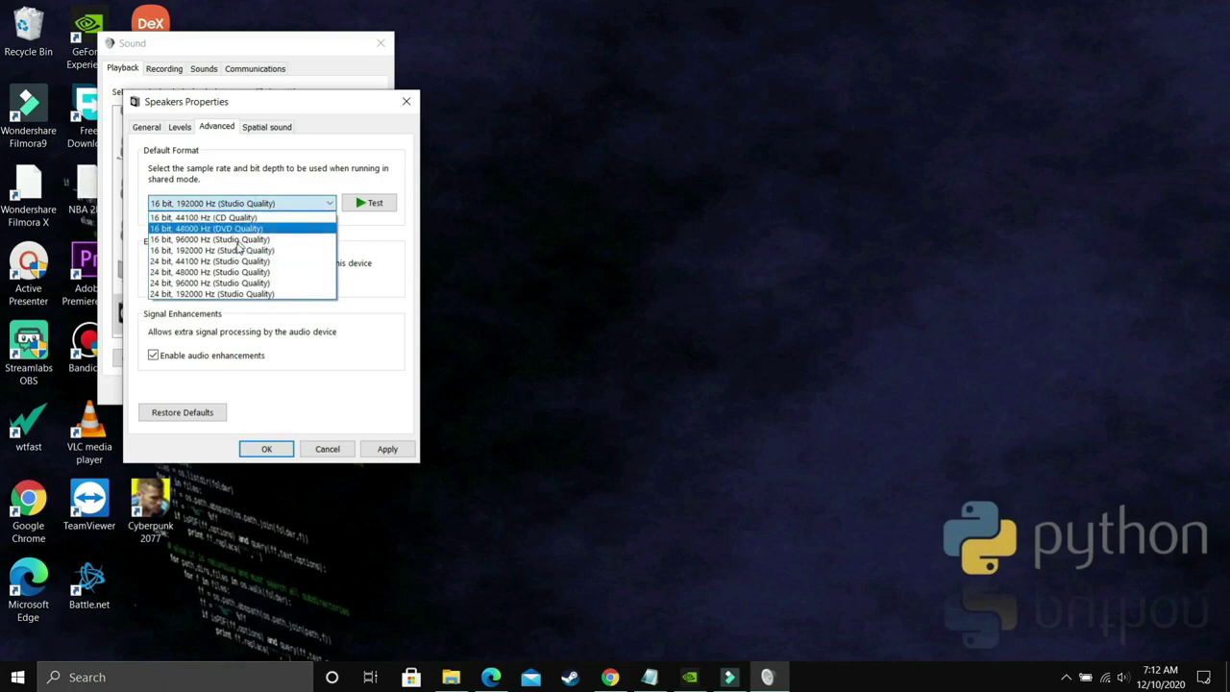
left_click(219, 273)
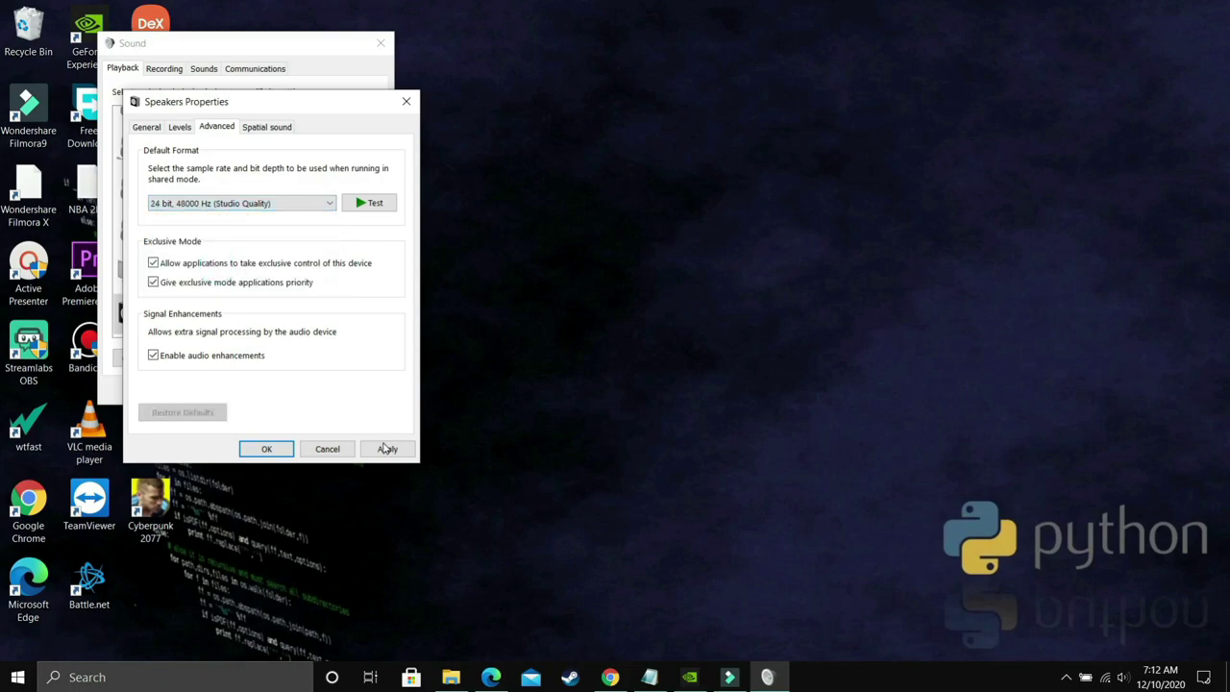
left_click(384, 449)
Step: Reapply the current 24 bit, 48000 Hz default format
left_click(255, 205)
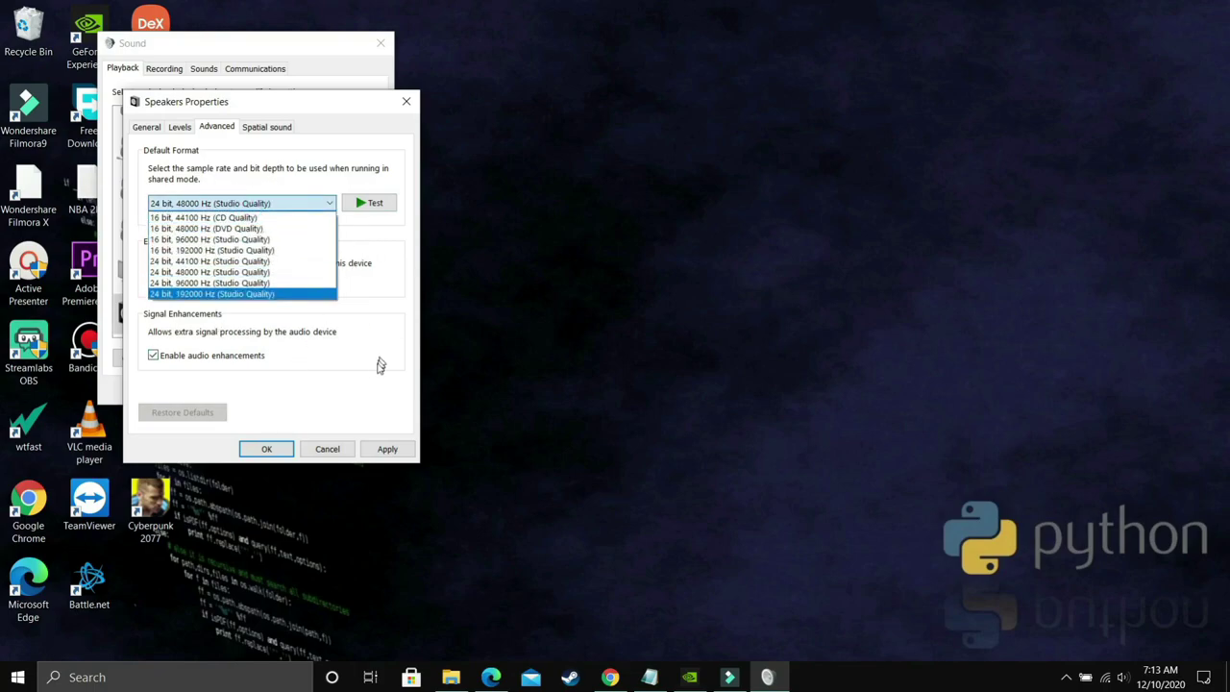
left_click(362, 388)
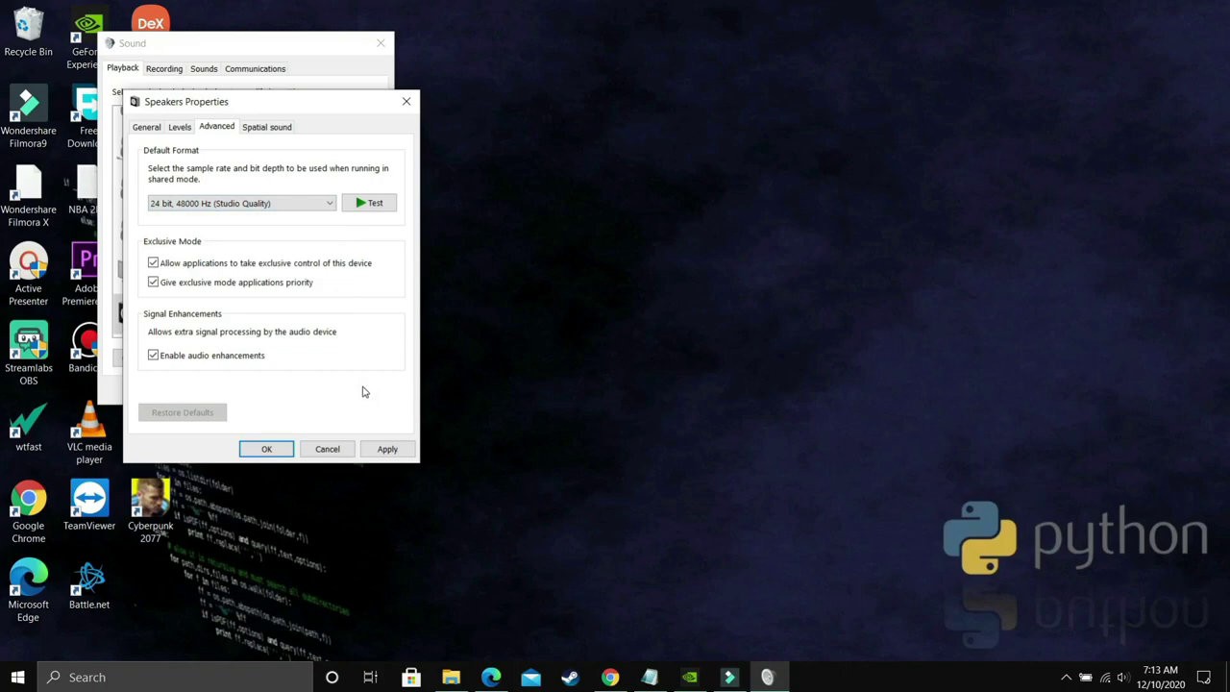
left_click(379, 447)
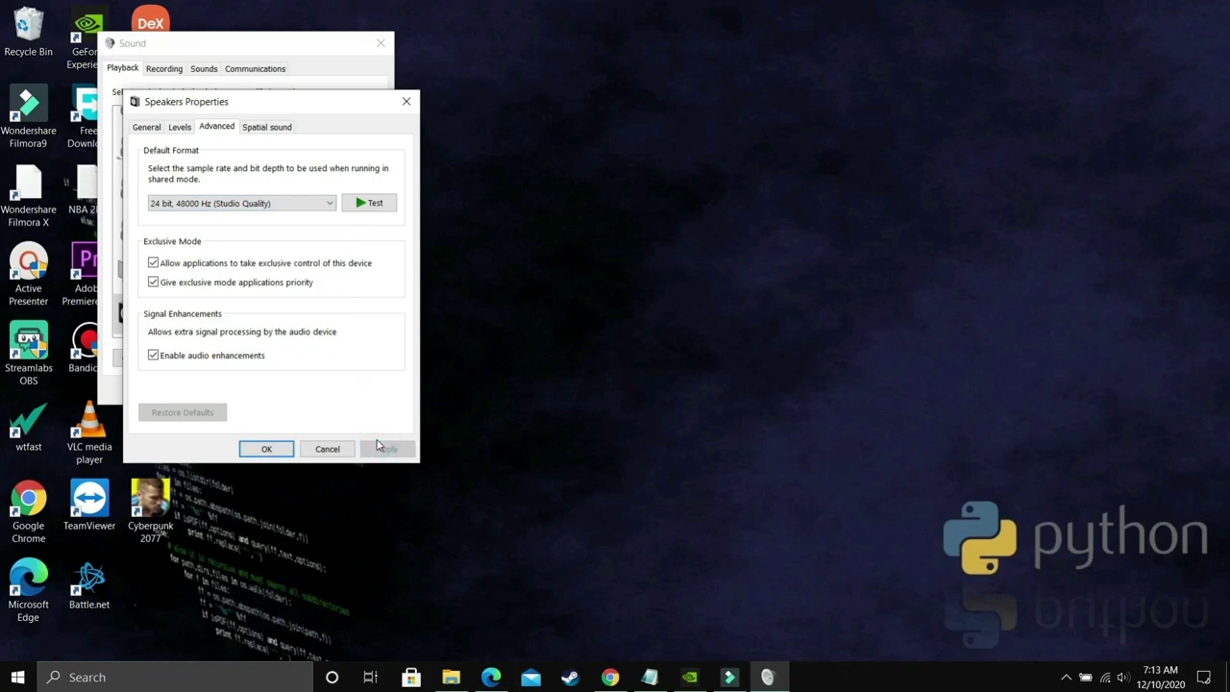
Step: Apply 24 bit, 44100 Hz (Studio Quality), confirming despite the device in use
left_click(247, 202)
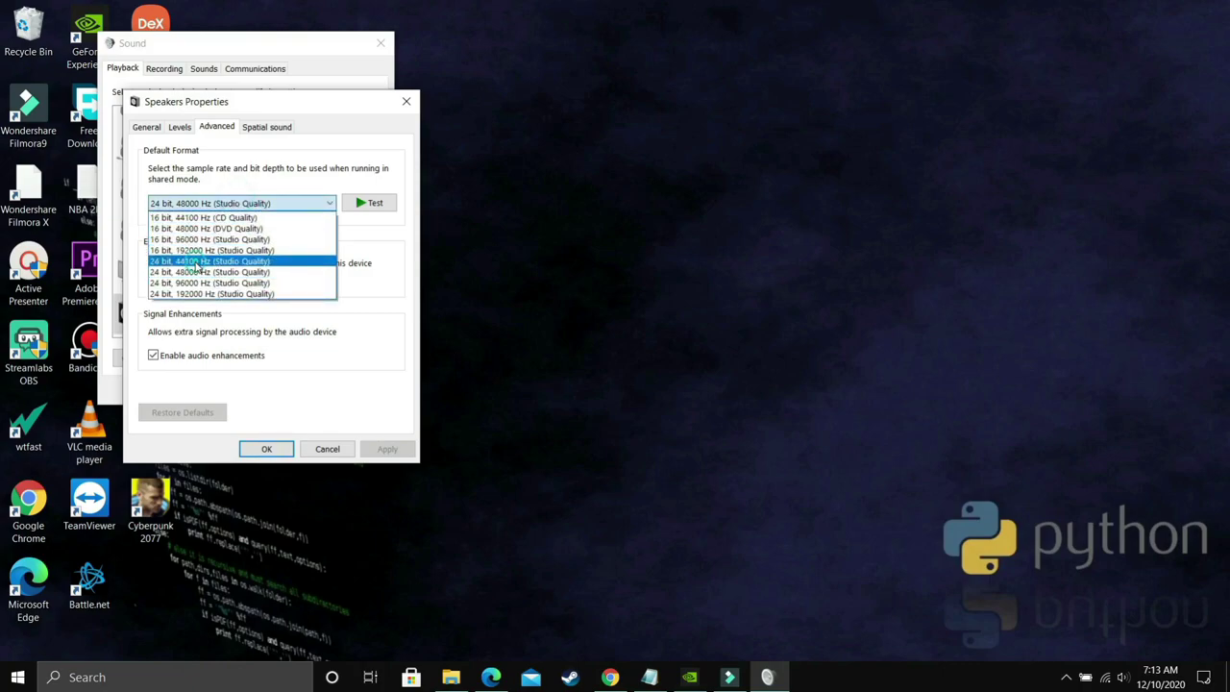
left_click(196, 263)
left_click(387, 448)
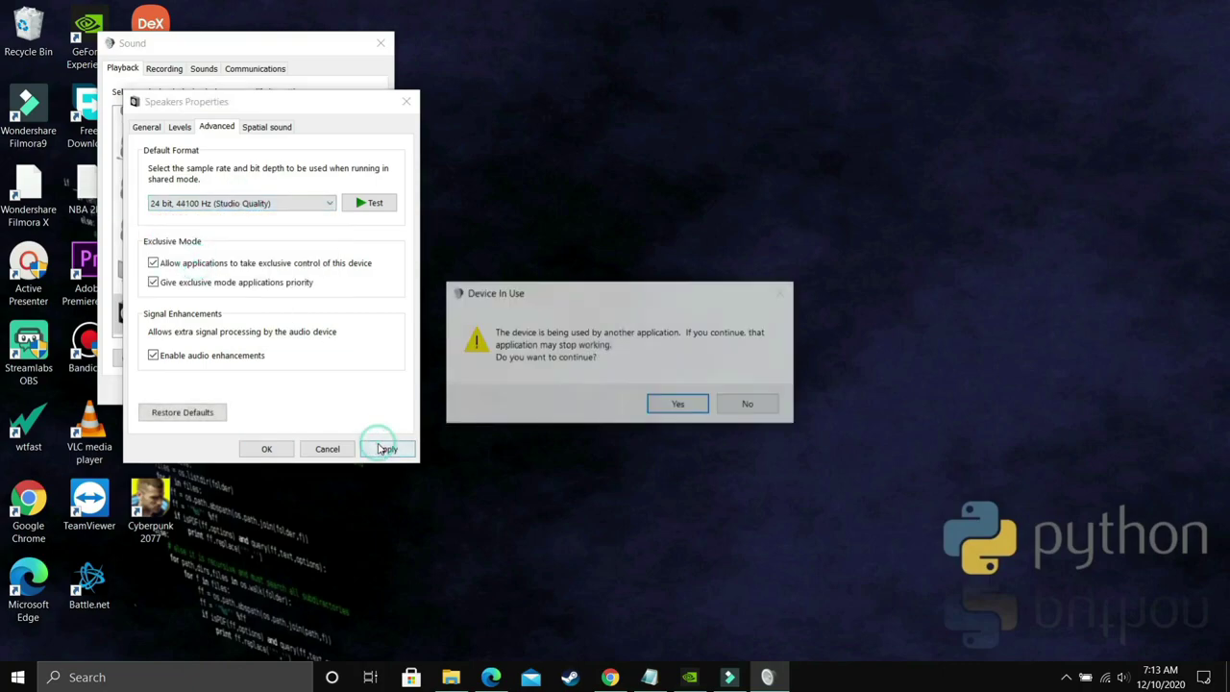
left_click(680, 402)
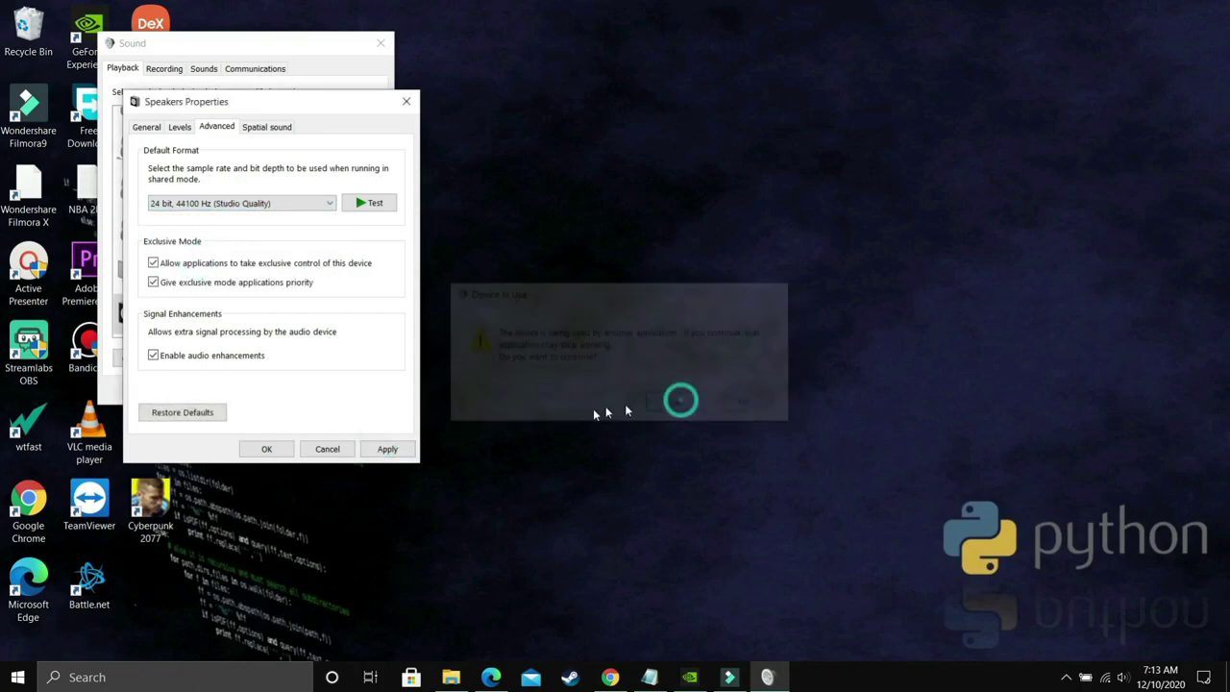
Step: Accept and close both the Speakers Properties and Sound windows with OK
left_click(263, 451)
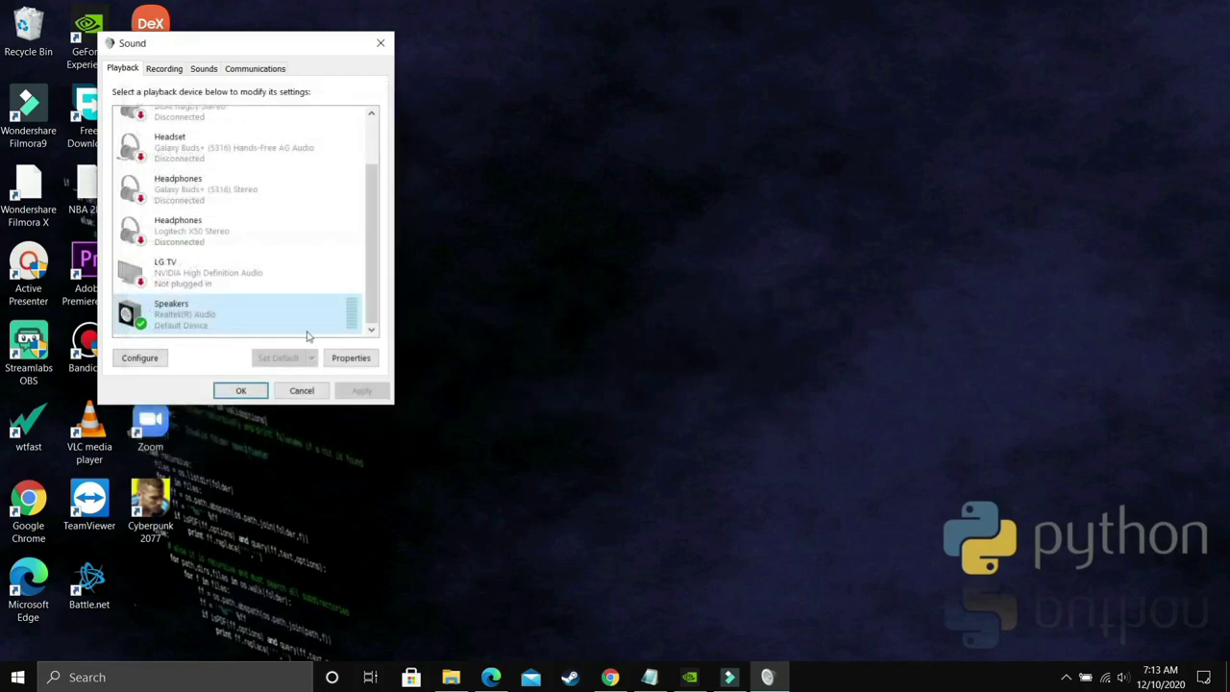
left_click(235, 390)
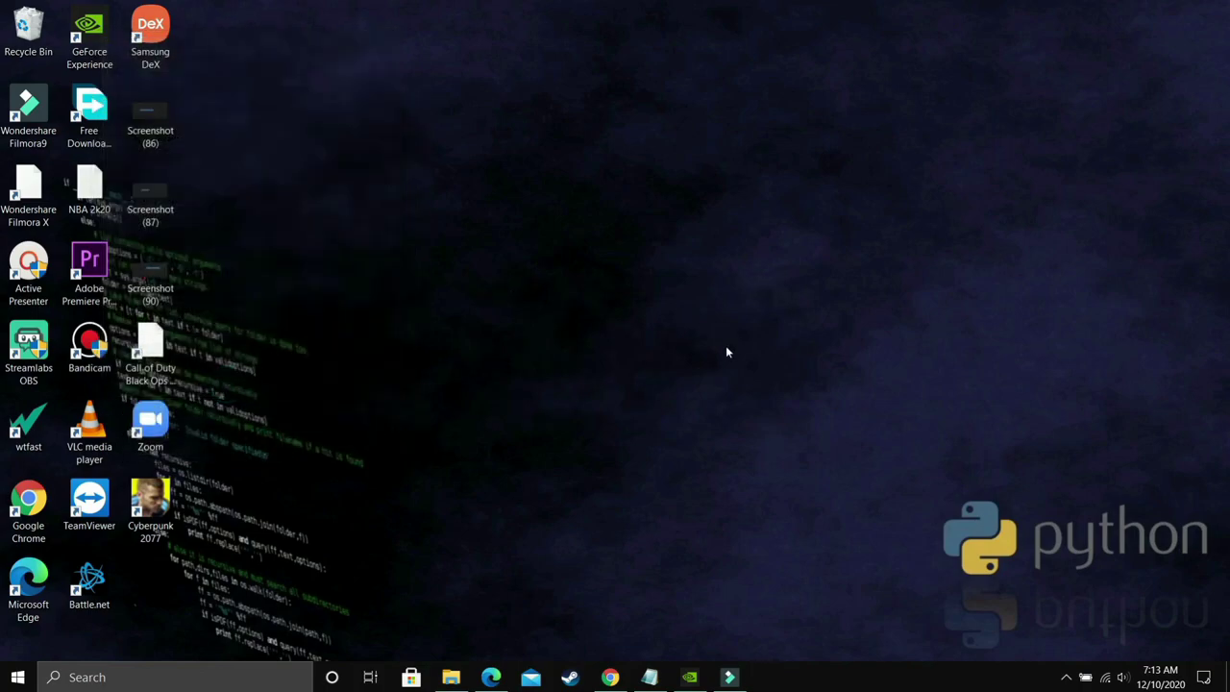